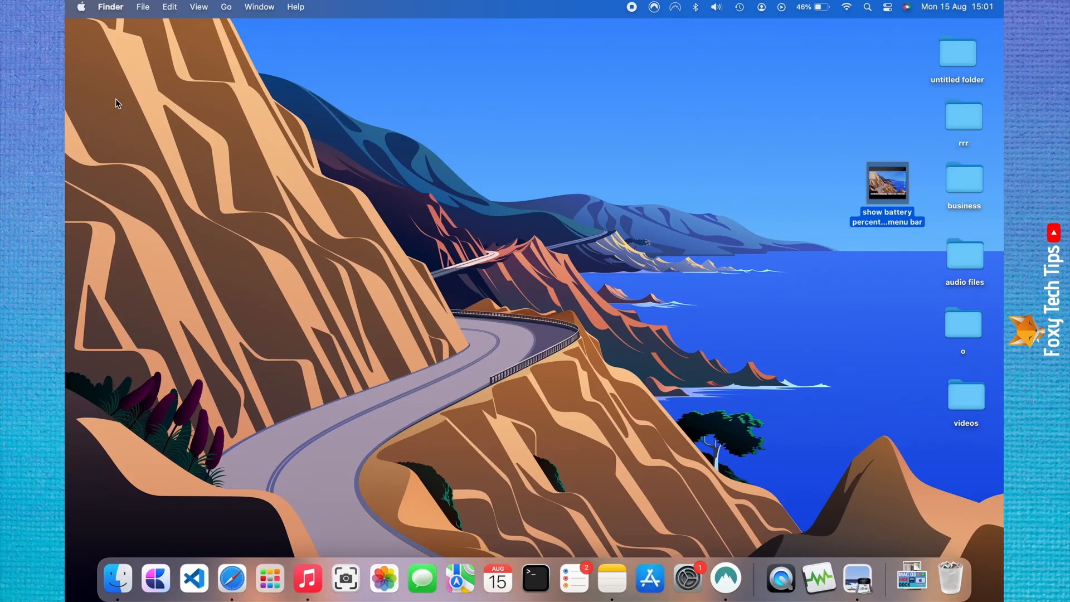
Bring up the Apple menu from the Finder menu bar.
click(82, 9)
click(81, 10)
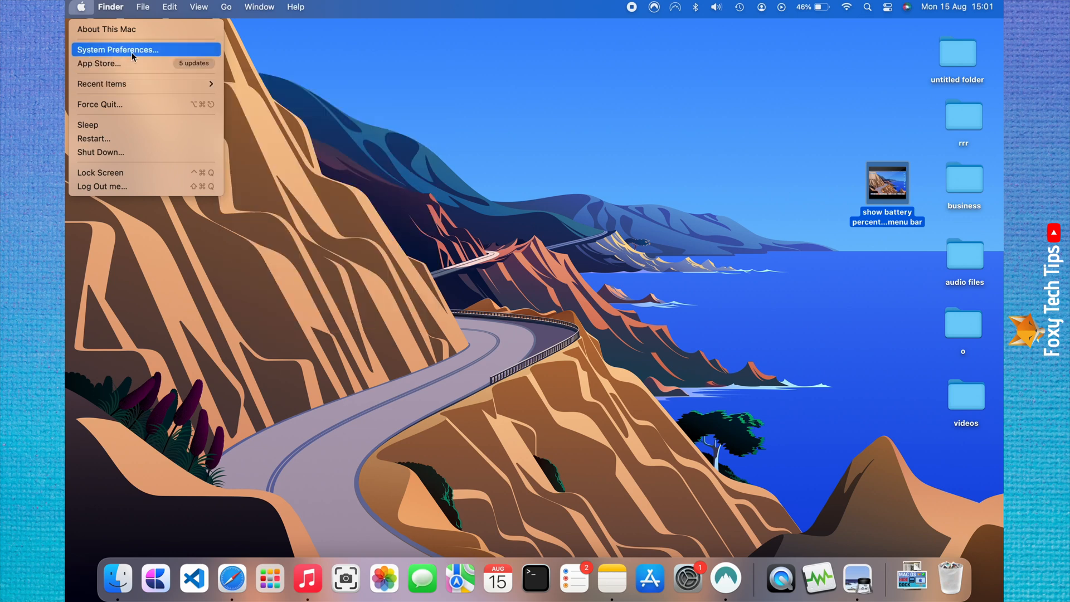
Launch System Preferences from the Apple menu.
click(100, 55)
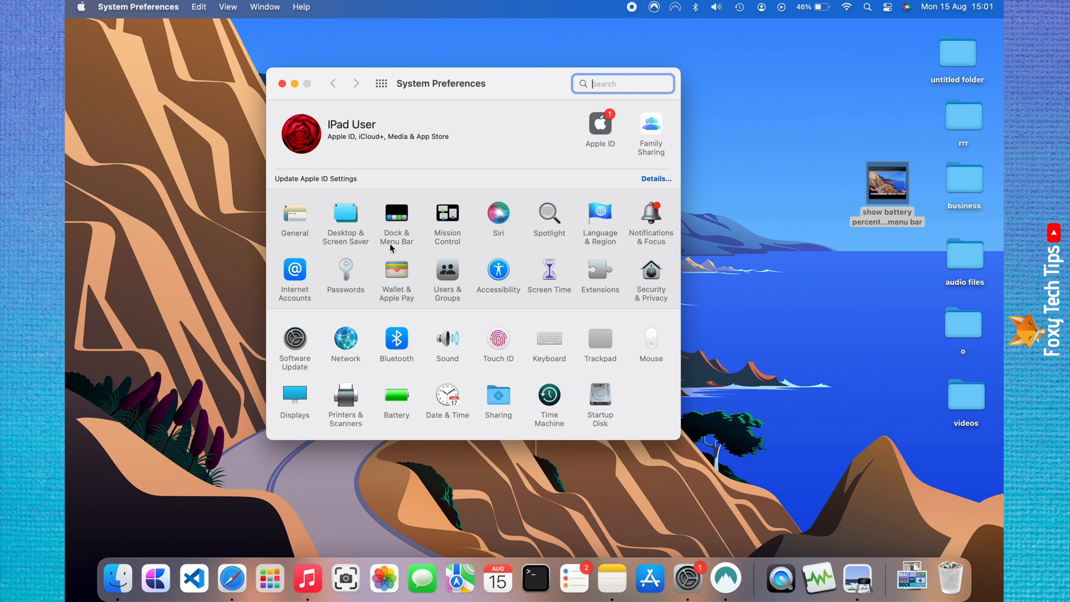
Go into the Dock & Menu Bar preference pane.
click(401, 218)
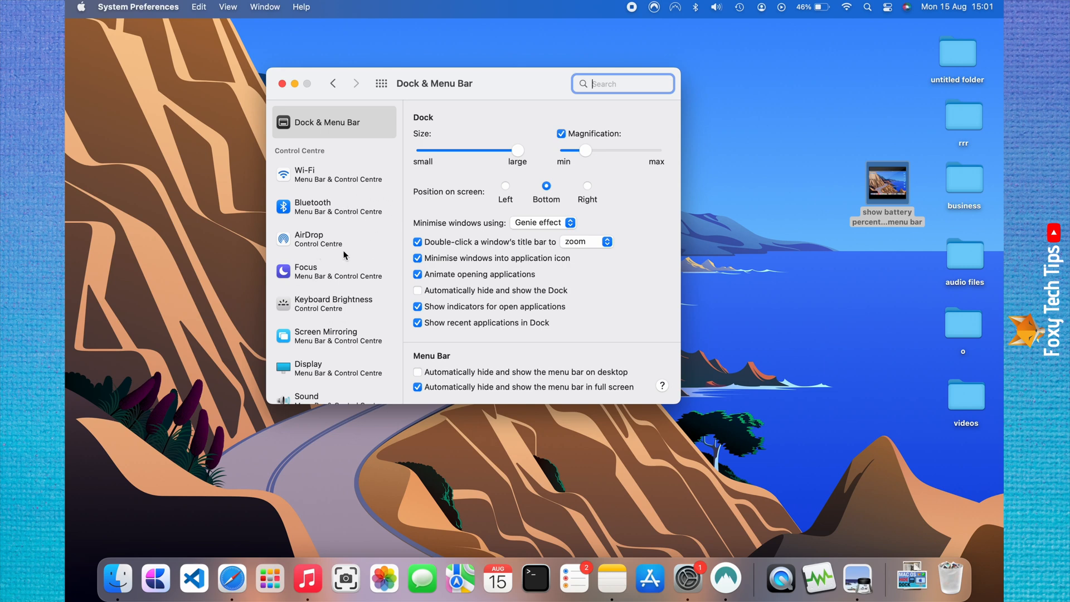
scroll(344, 255, down, 3)
scroll(344, 254, down, 3)
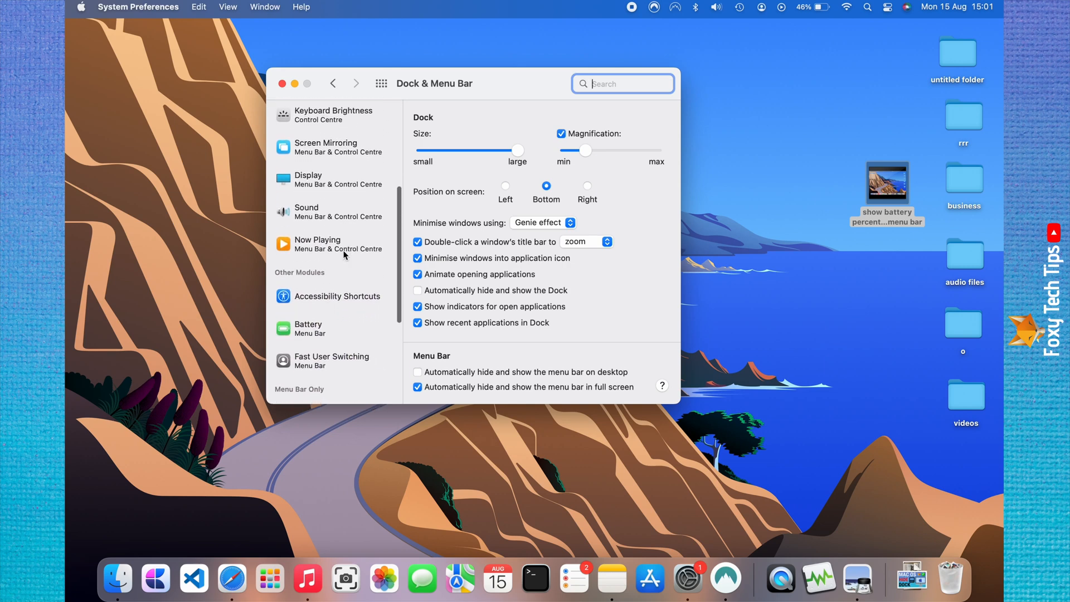
scroll(344, 255, down, 3)
scroll(344, 255, down, 3)
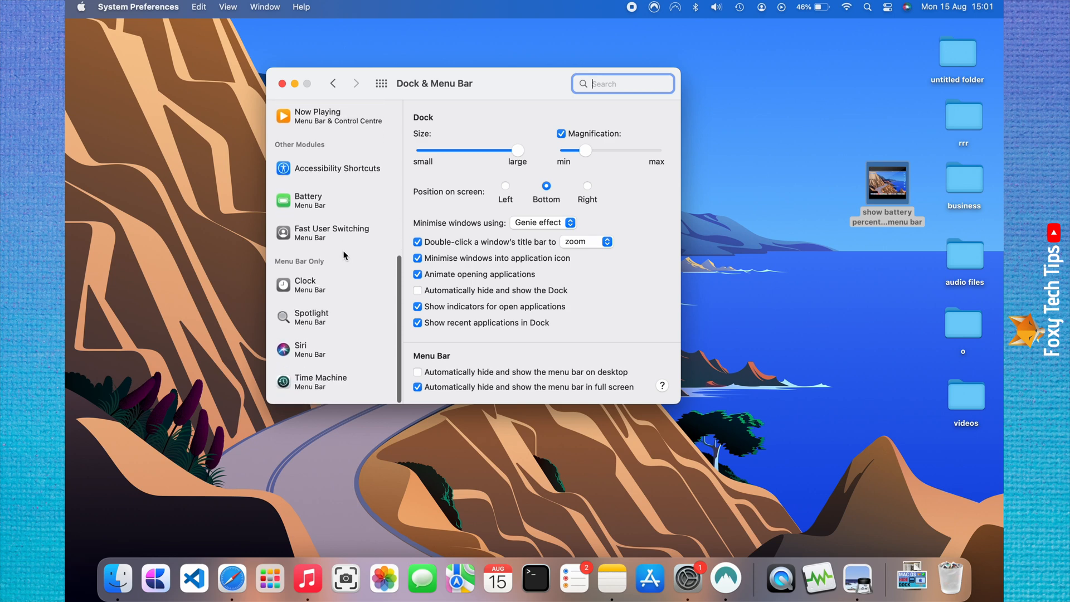
Select Clock under Menu Bar Only to show its settings.
click(311, 286)
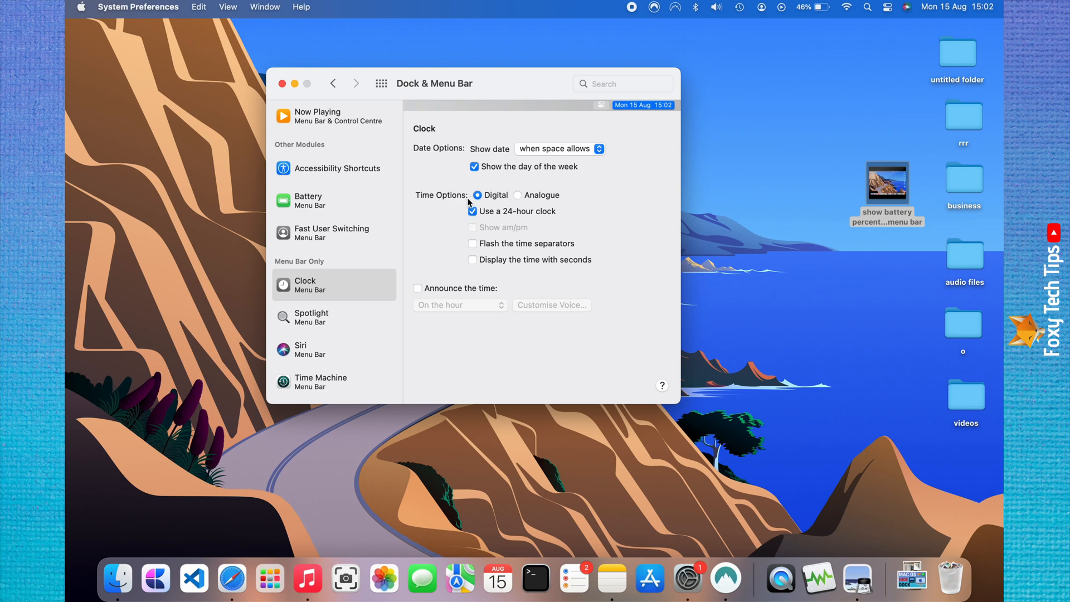
Turn on 'Display the time with seconds' so the menu bar clock shows seconds.
click(510, 260)
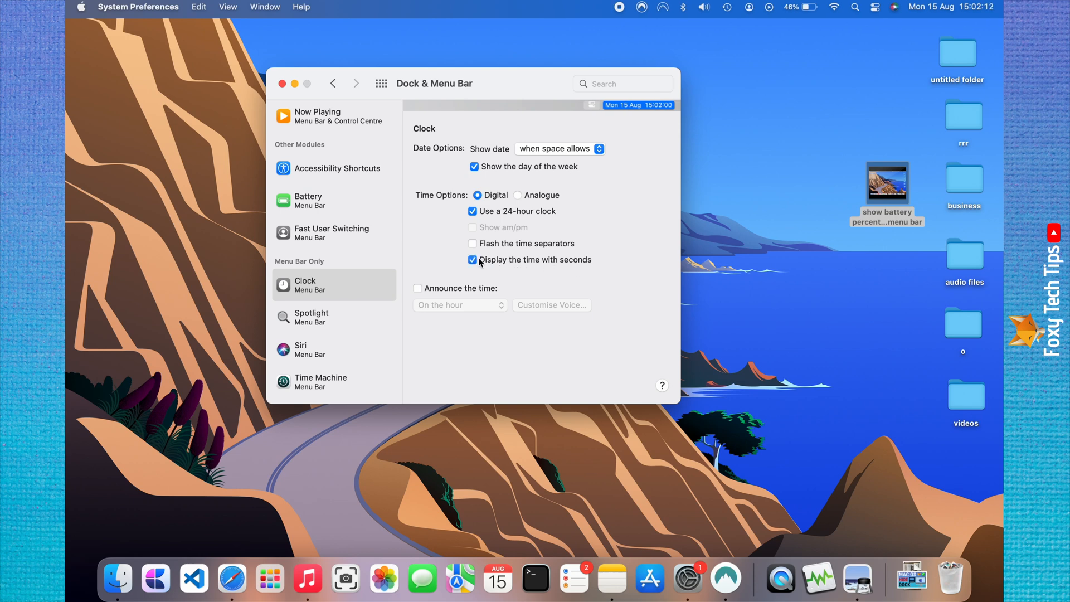